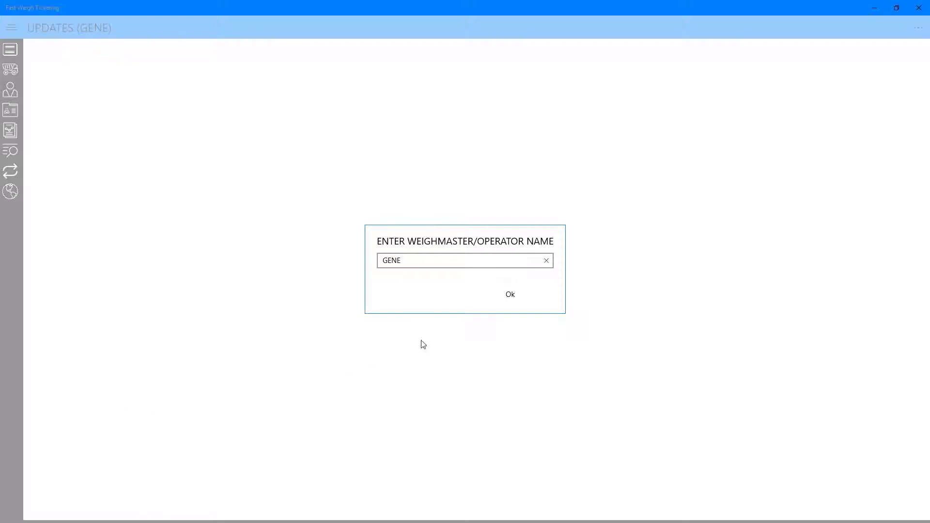
# Accept the pre-entered weighmaster name to reach the Ticketing screen
pyautogui.click(516, 296)
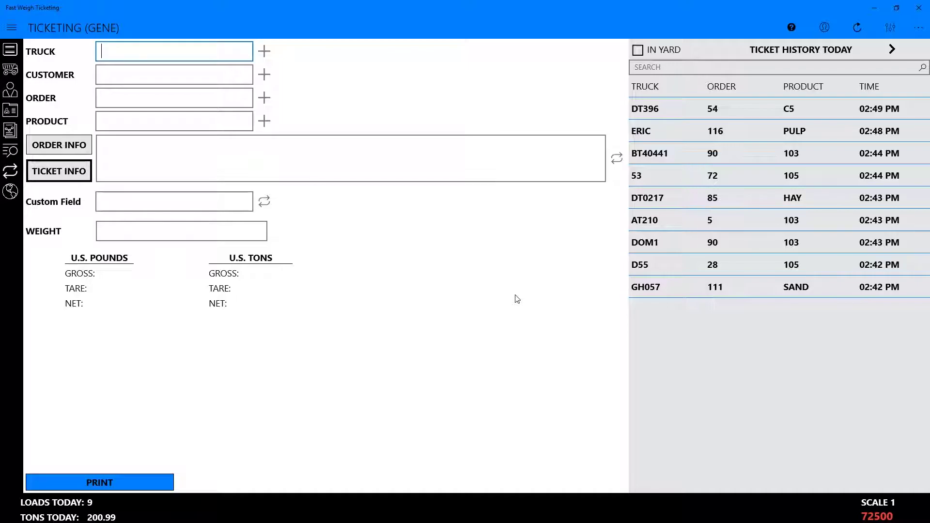
pyautogui.click(11, 28)
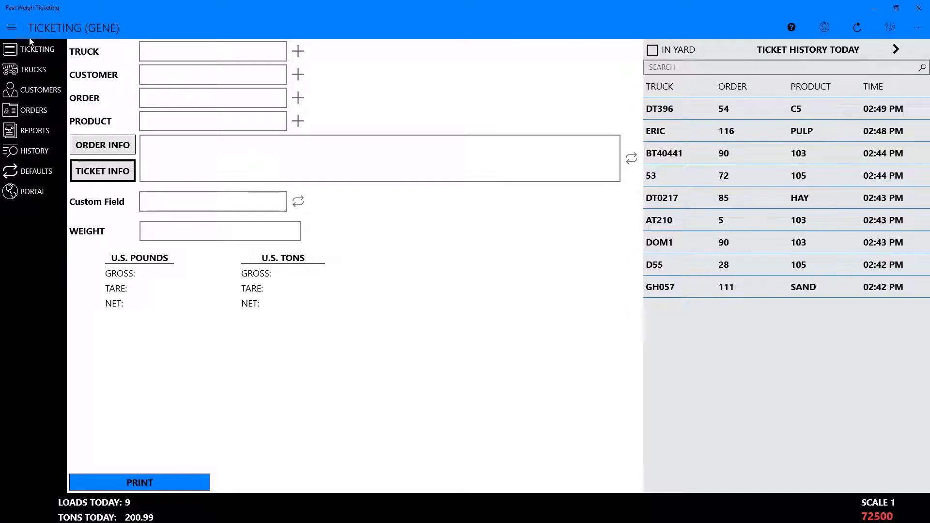
pyautogui.click(11, 29)
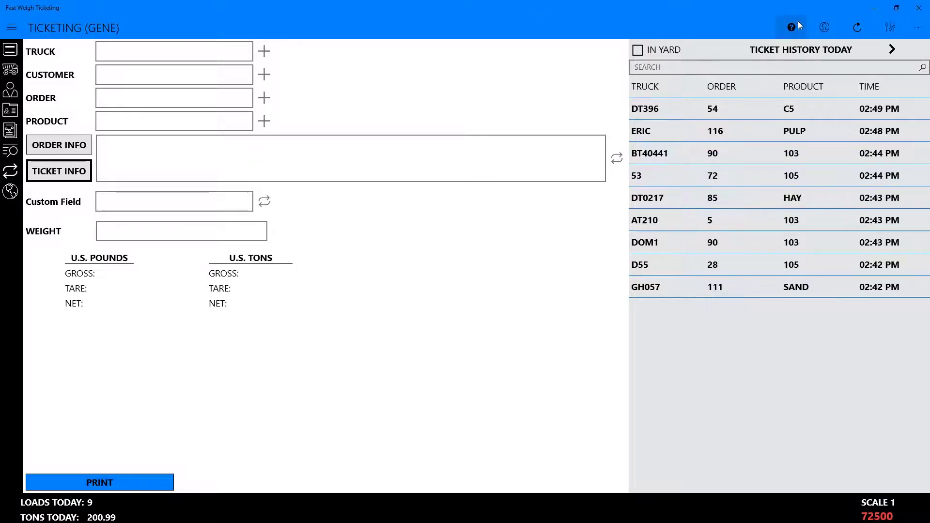
pyautogui.click(864, 29)
# Select truck D55 of NW White Trucking by searching the truck list for 'NW WHITE'
pyautogui.click(225, 56)
pyautogui.write('d55')
pyautogui.press('Tab')
pyautogui.click(228, 52)
pyautogui.moveTo(227, 52); pyautogui.dragTo(68, 52)
pyautogui.press('BackSpace')
pyautogui.click(265, 52)
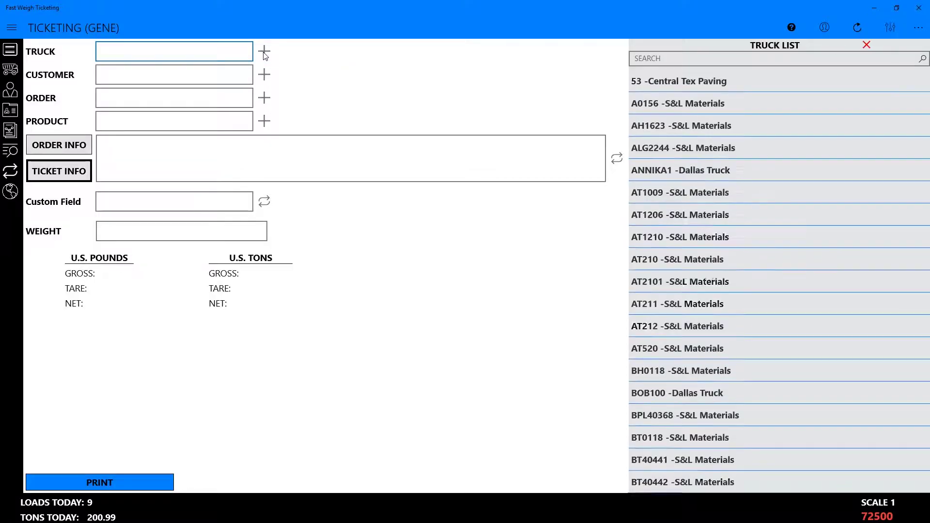
pyautogui.click(683, 62)
pyautogui.write('NW WHITE')
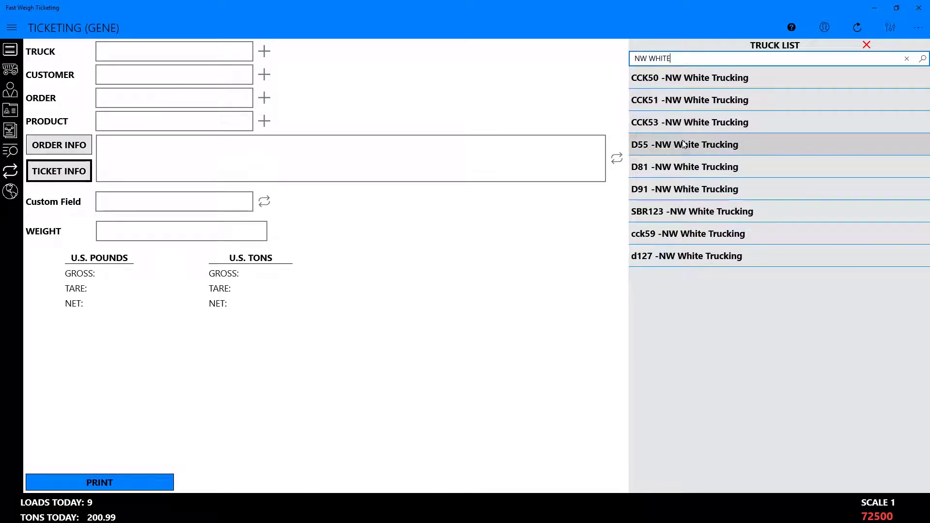
pyautogui.click(683, 144)
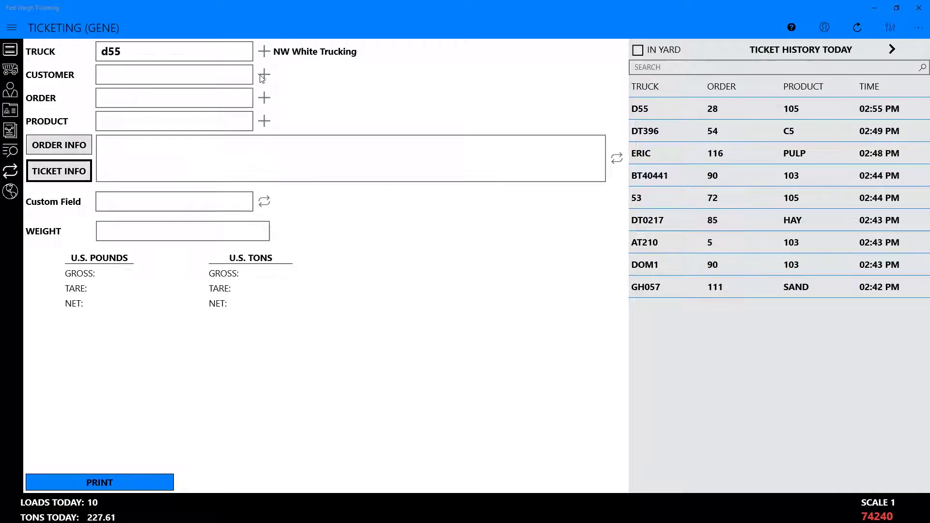
# Choose customer Caldwell Construction, order 28 (Caldwell Quote I75) and product 101, 1/4 Pea Gravel
pyautogui.click(638, 123)
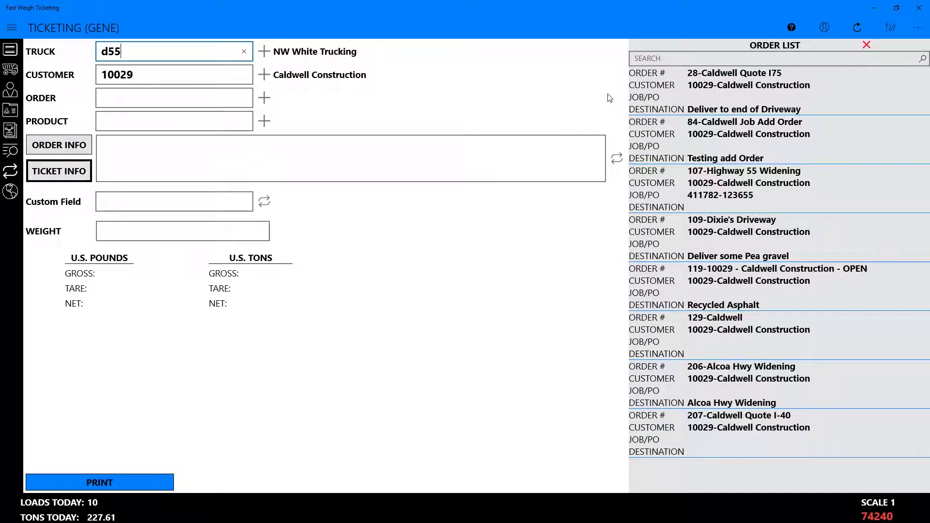
pyautogui.click(679, 97)
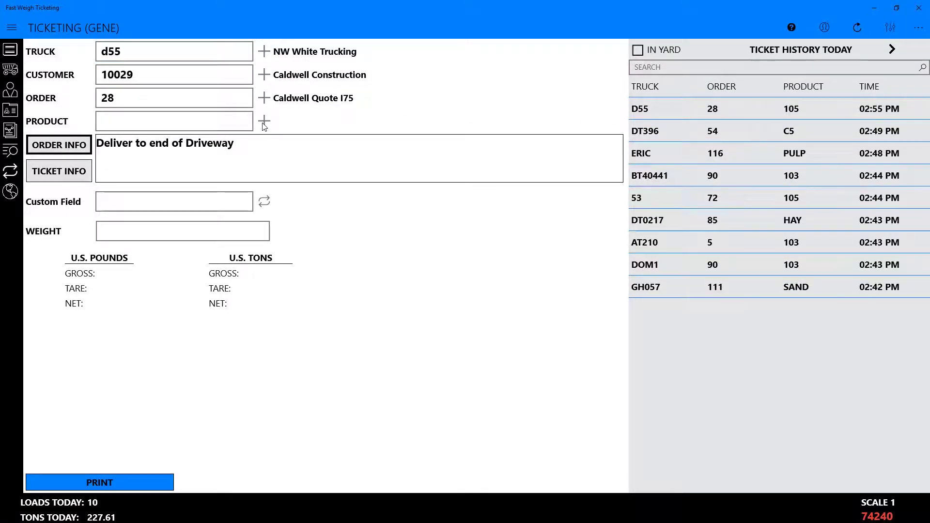
pyautogui.click(697, 94)
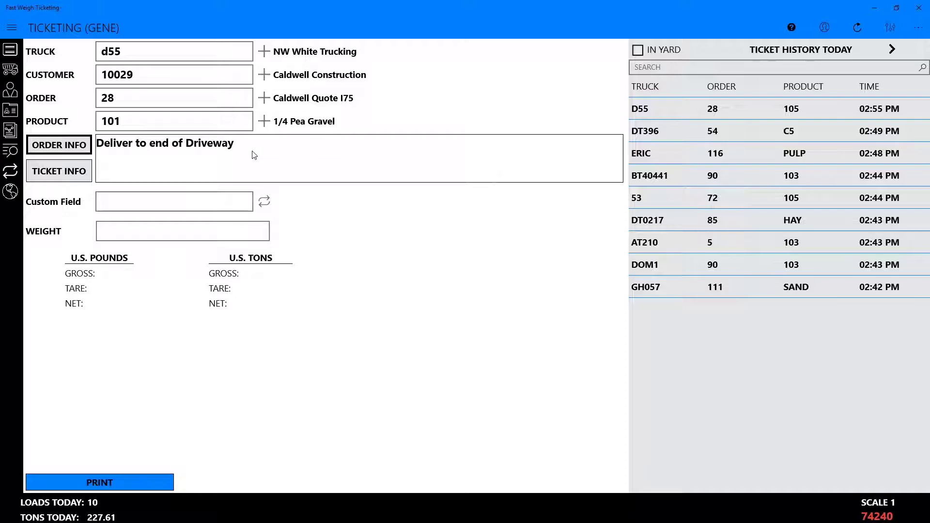
# Load D55's earlier ticket (product 105 Mixed-Size Gravel) from Ticket History Today, passing ERIC's row first
pyautogui.click(652, 156)
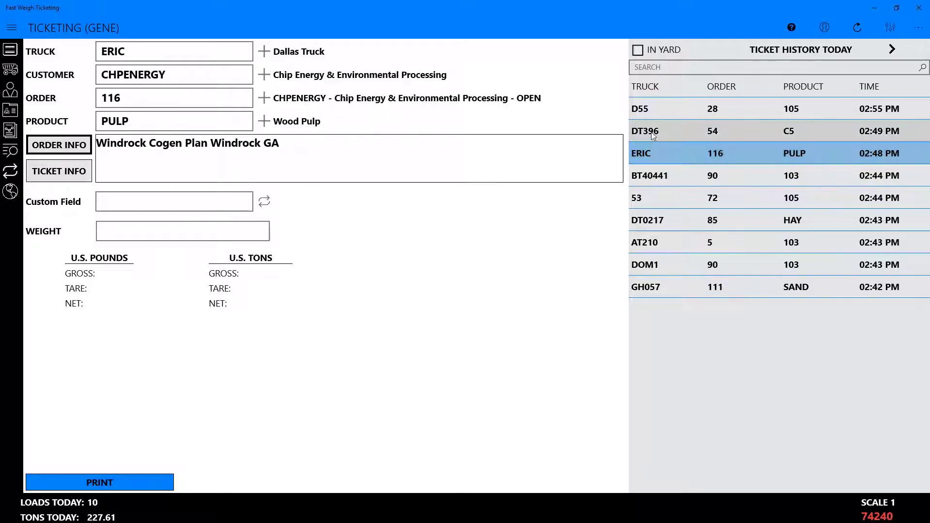
pyautogui.click(650, 114)
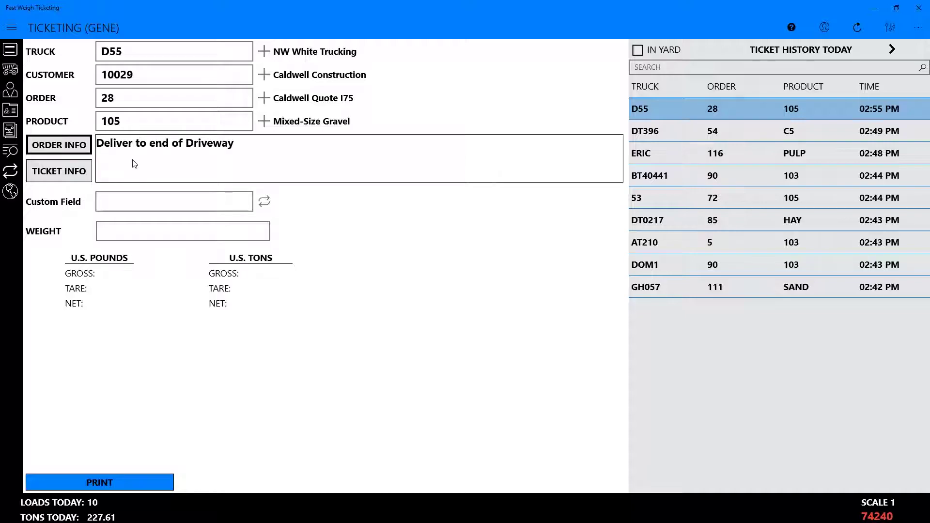
# Enter the ticket note 'Deliver to back porch.' and a CONTACT entry in the Custom Field
pyautogui.click(58, 171)
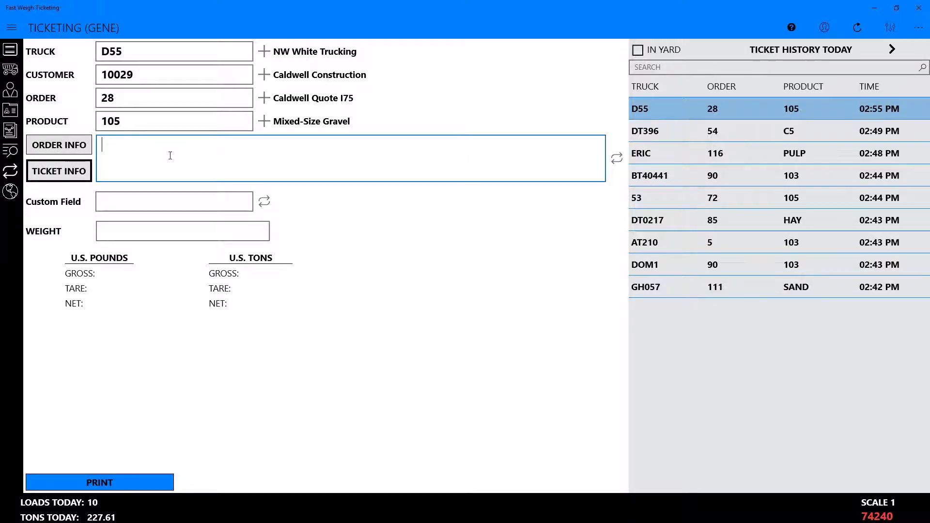
pyautogui.write('Deliver to back porch.')
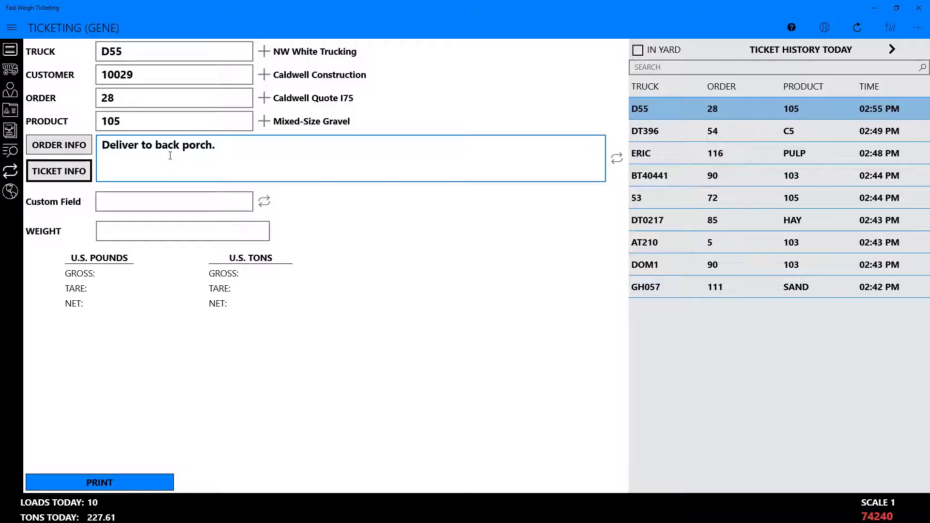
pyautogui.click(171, 200)
pyautogui.write('CONTACT: Bill')
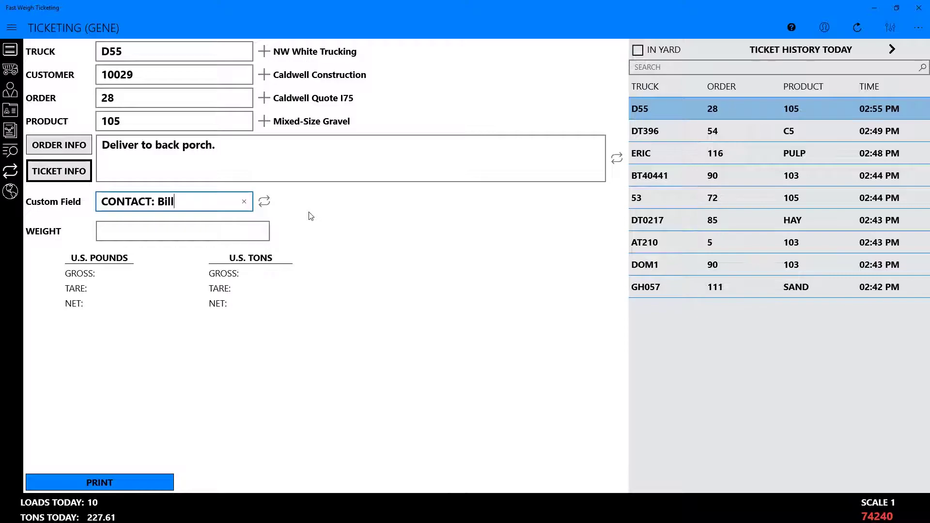
# Capture the 75420 lb scale weight and print the D55 ticket
pyautogui.press('Tab')
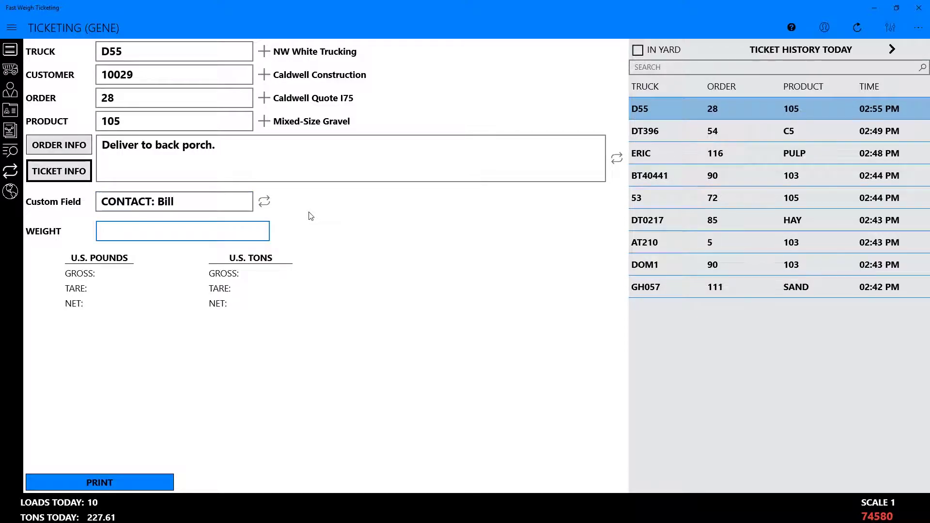
pyautogui.press('Return')
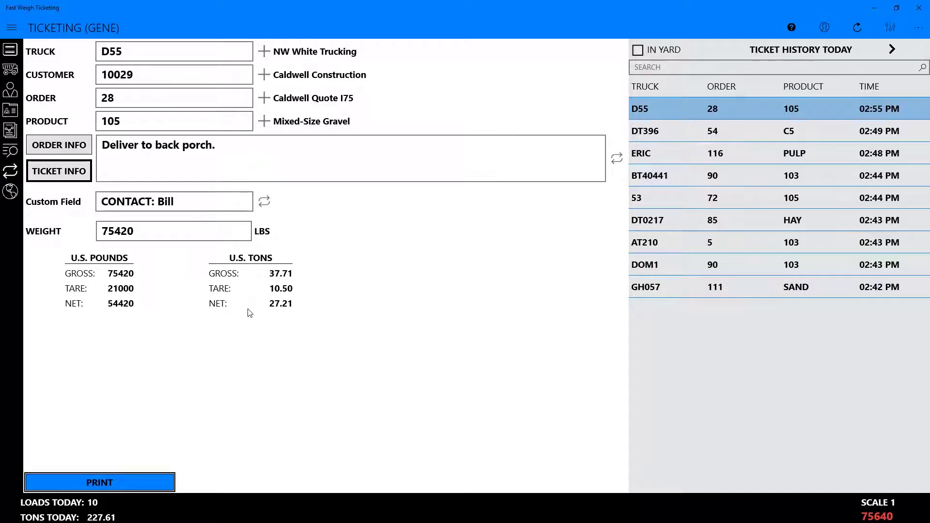
pyautogui.press('Return')
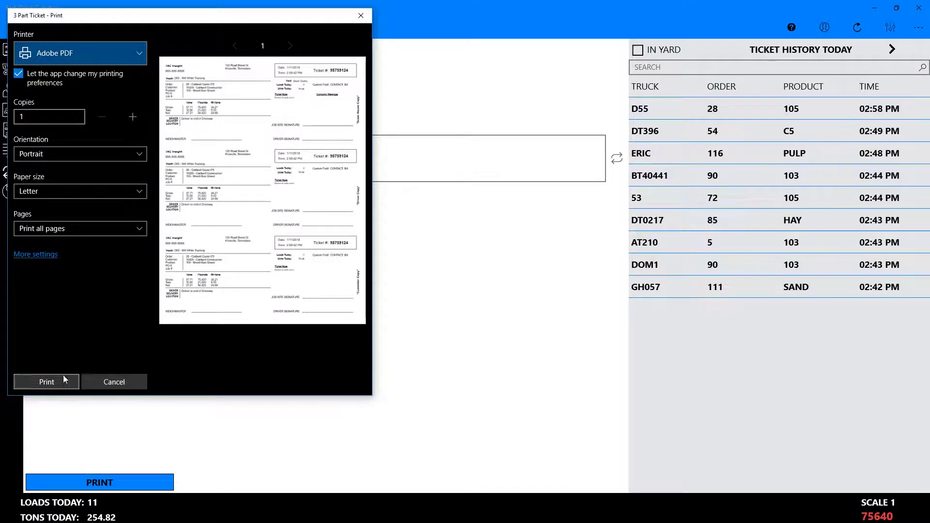
pyautogui.click(57, 379)
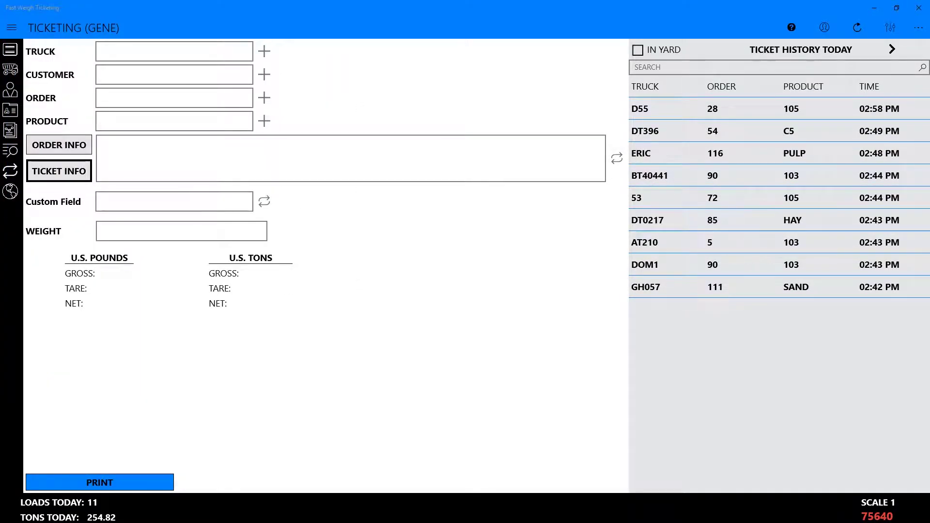
# Reload D55's latest ticket and enter the note 'Deliver to back porch.'
pyautogui.click(644, 112)
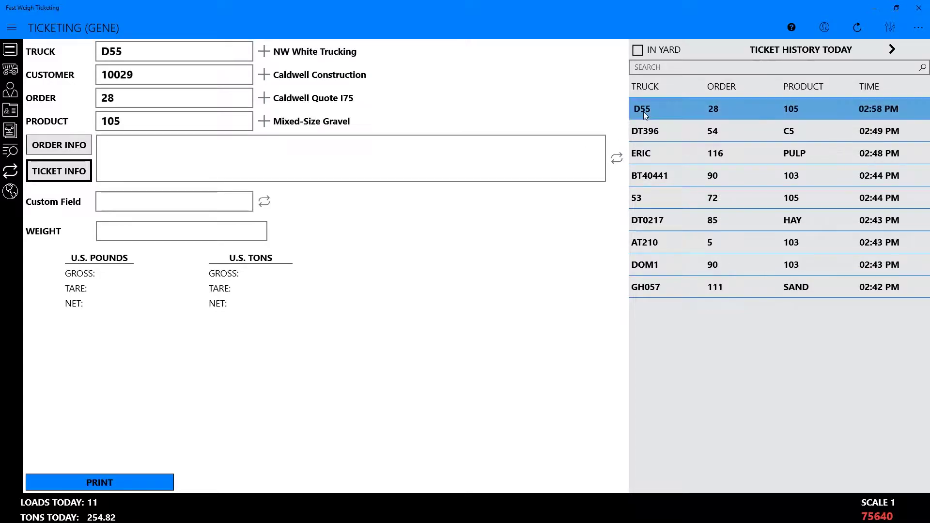
pyautogui.click(145, 167)
pyautogui.write('Deliver to back porch.')
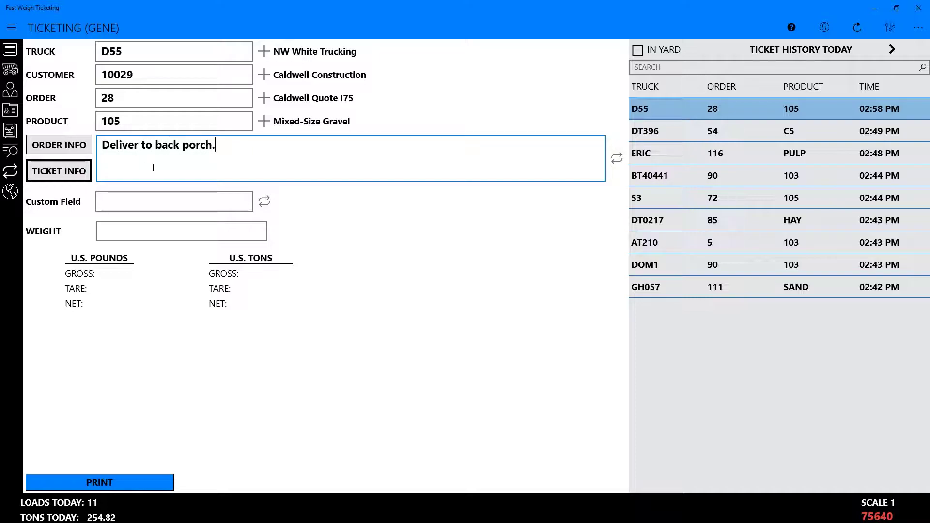
# Save the ticket note for truck D55 with TODAY ONLY ticked
pyautogui.click(621, 160)
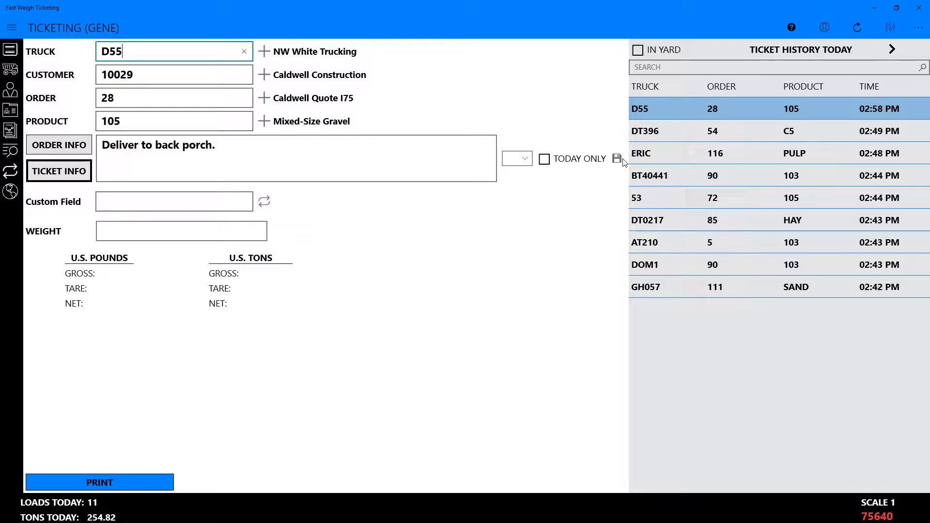
pyautogui.click(517, 158)
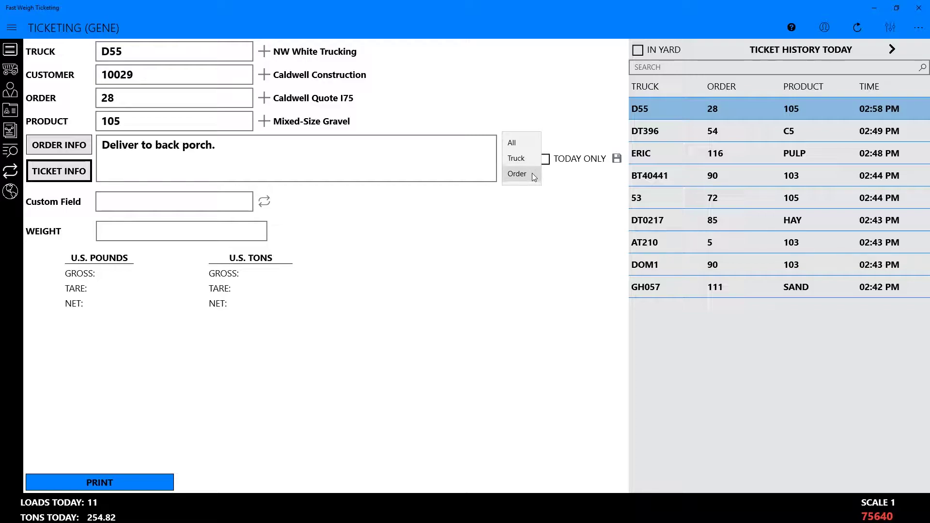
pyautogui.click(533, 166)
pyautogui.click(543, 161)
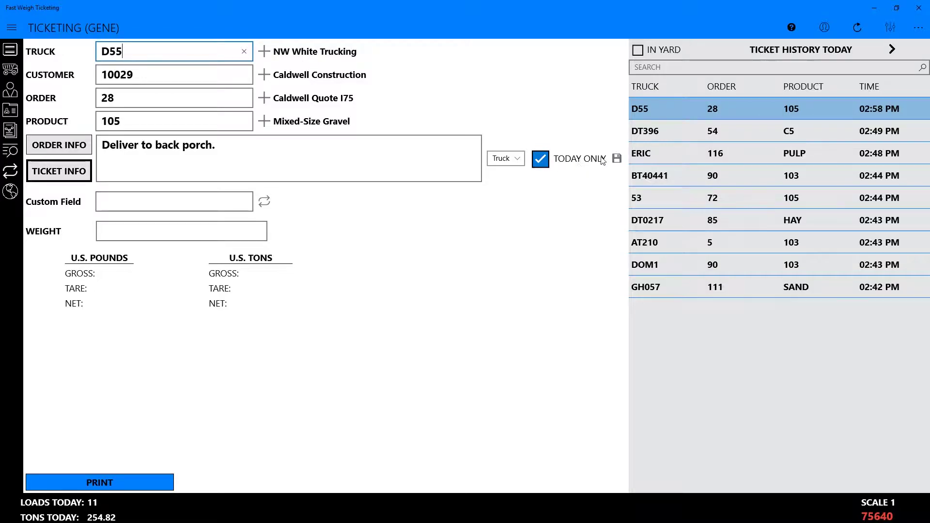
pyautogui.click(619, 159)
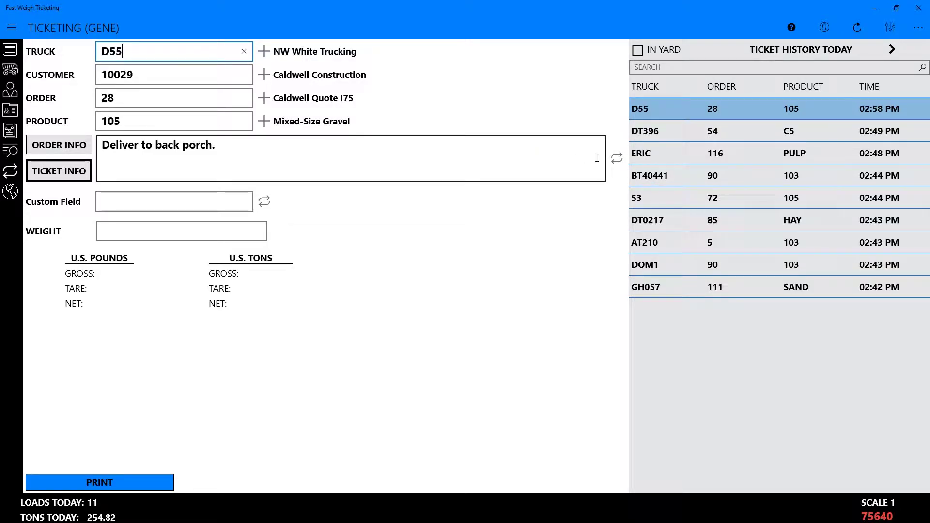
# Save the custom field 'Call Bill.' for truck D55, today only
pyautogui.click(220, 201)
pyautogui.write('Call Bill.')
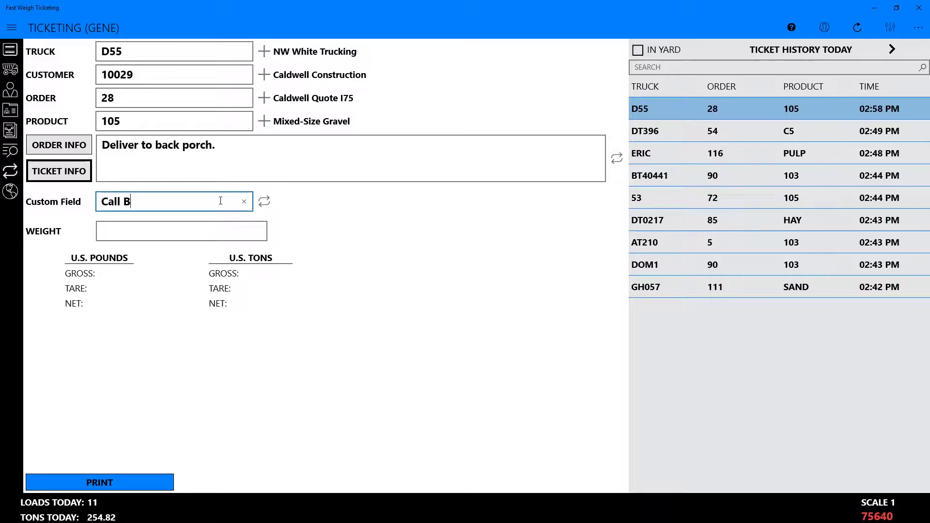
pyautogui.click(266, 207)
pyautogui.click(281, 200)
pyautogui.click(283, 202)
pyautogui.click(310, 206)
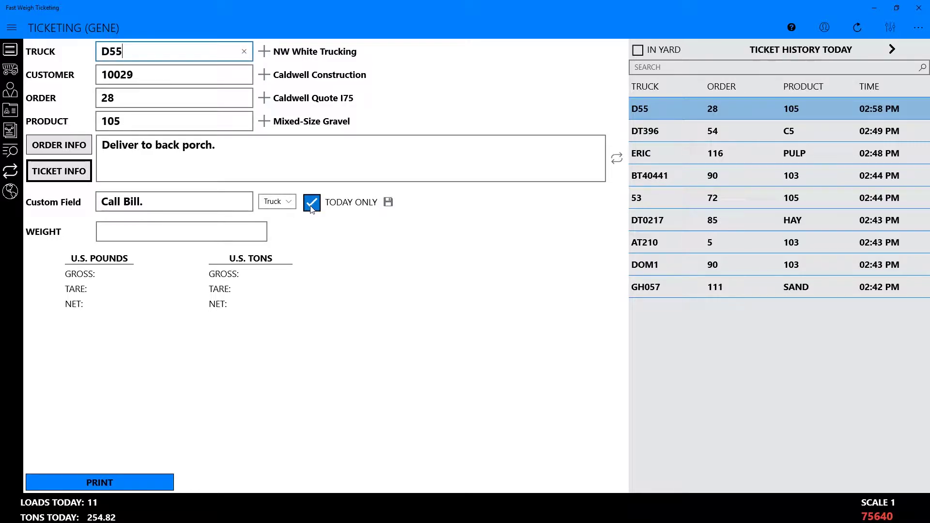
pyautogui.click(390, 205)
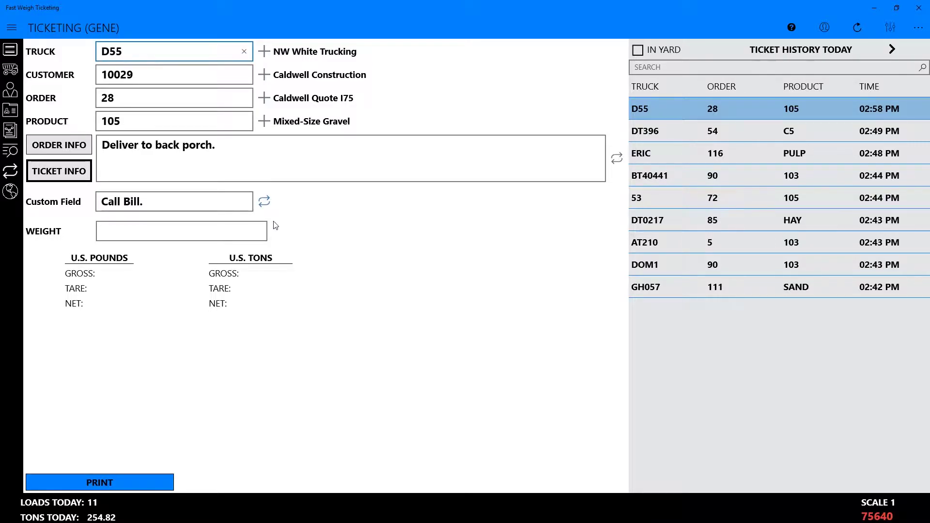
# Capture the scale weight and print the D55 ticket
pyautogui.click(243, 227)
pyautogui.press('Return')
pyautogui.press('Return')
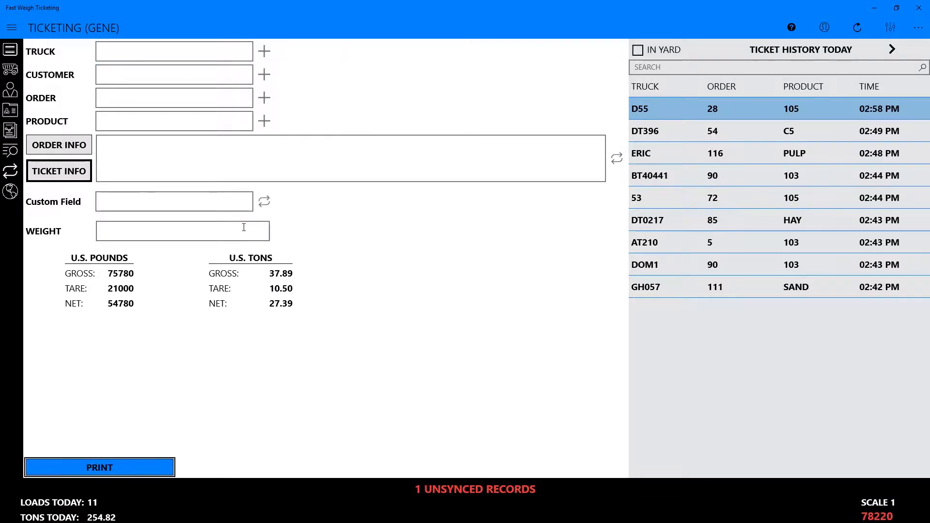
pyautogui.click(26, 386)
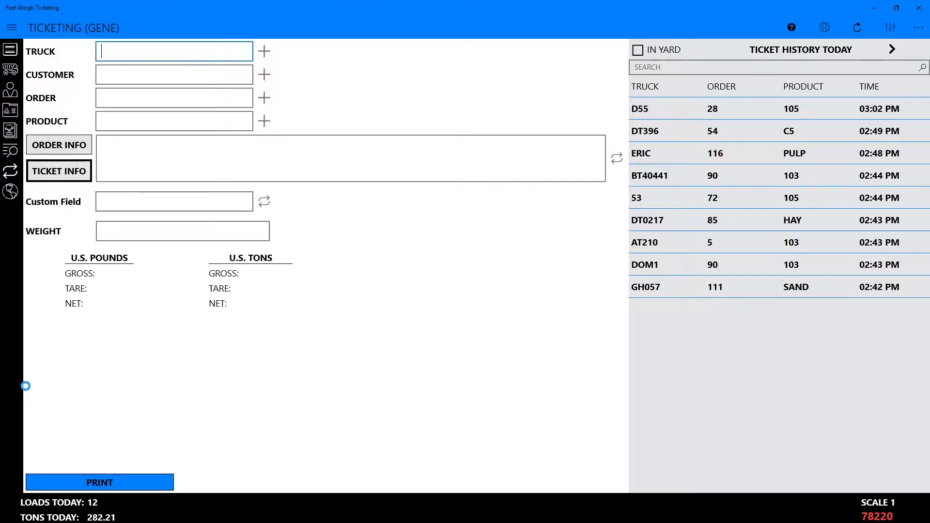
# Enter truck d55, customer 10029, order 28 and product 101, 1/4 Pea Gravel
pyautogui.click(135, 54)
pyautogui.write('d55')
pyautogui.press('Tab')
pyautogui.write('10029')
pyautogui.press('Tab')
pyautogui.write('28')
pyautogui.press('Tab')
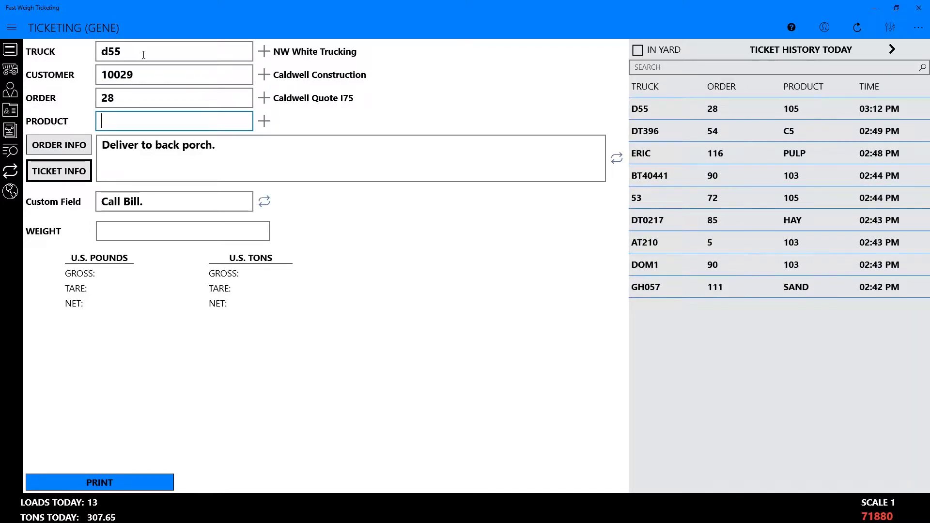
pyautogui.click(265, 121)
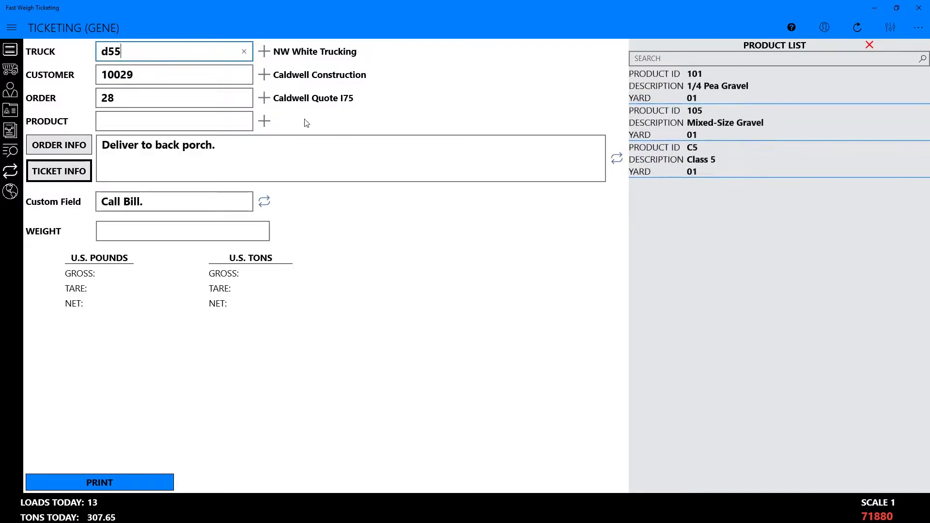
pyautogui.click(659, 79)
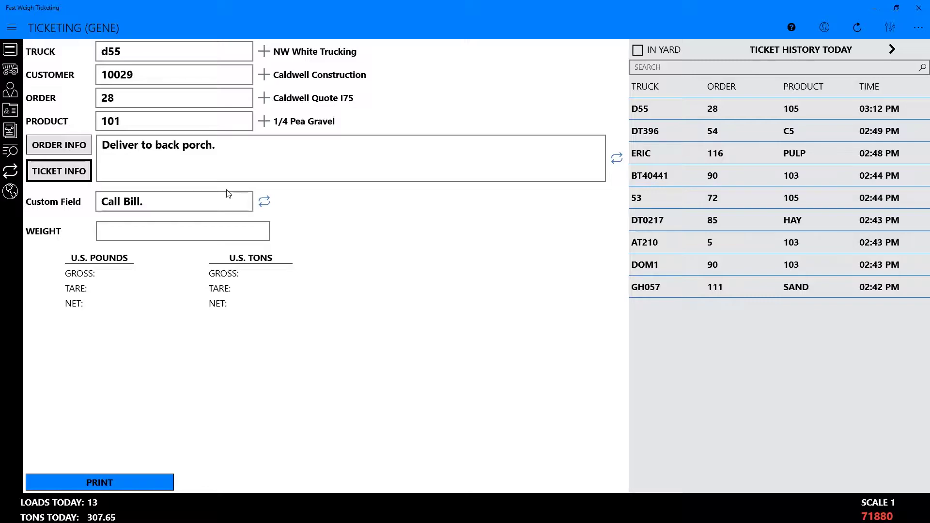
# Clear the text from both the ticket note and the Custom Field
pyautogui.click(224, 152)
pyautogui.hotkey('ctrl', 'a')
pyautogui.press('BackSpace')
pyautogui.click(160, 199)
pyautogui.hotkey('ctrl', 'a')
pyautogui.press('BackSpace')
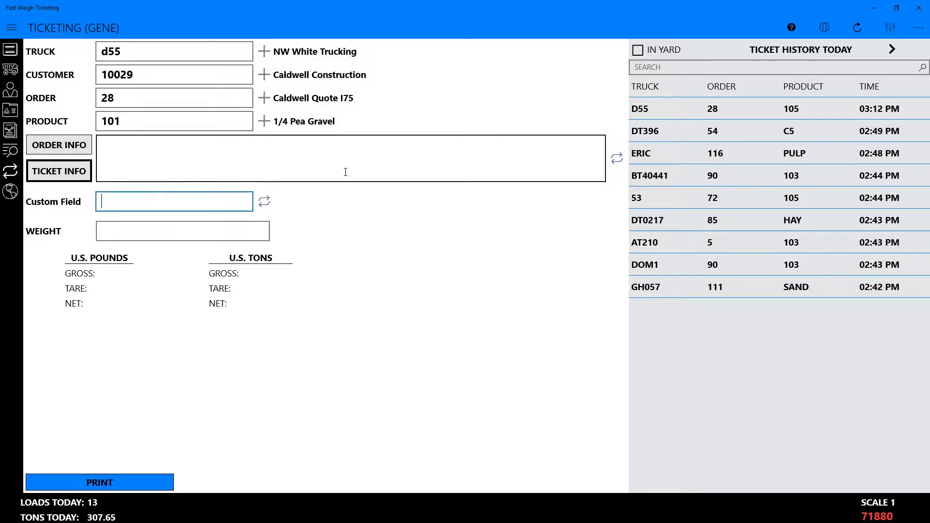
# Save the emptied note and custom field for the truck with TODAY ONLY unticked, then capture the weight
pyautogui.click(618, 160)
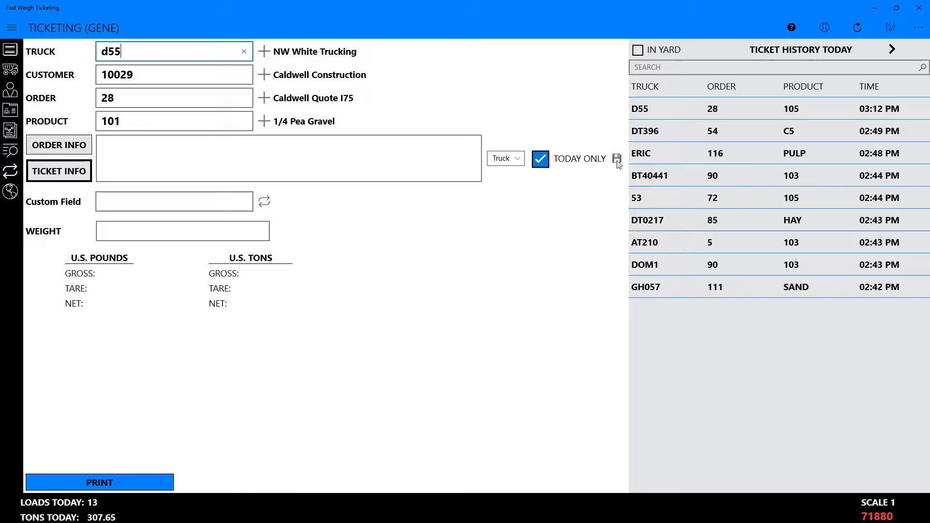
pyautogui.click(540, 158)
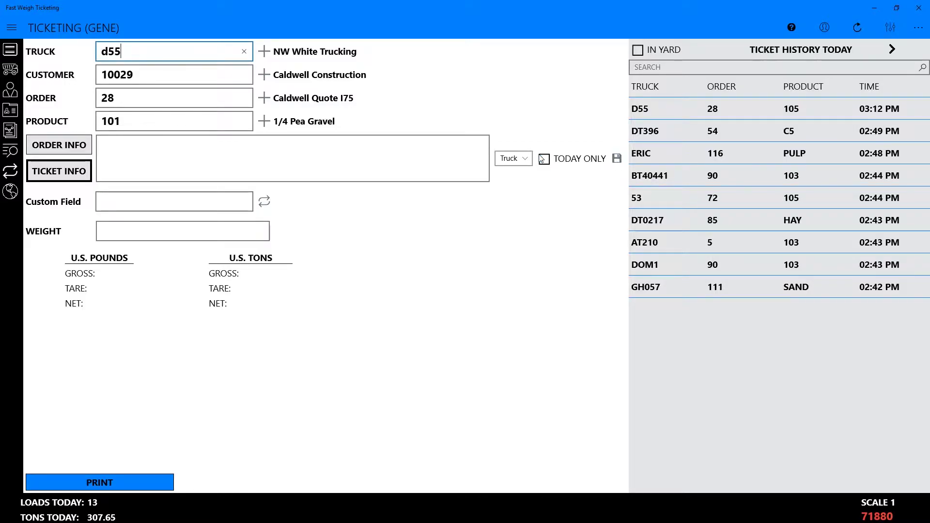
pyautogui.click(617, 159)
pyautogui.click(265, 202)
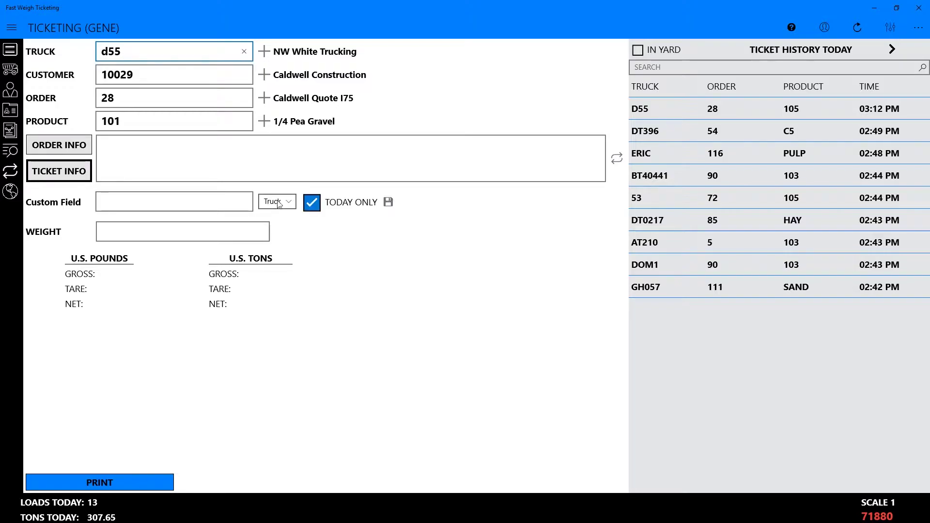
pyautogui.click(312, 203)
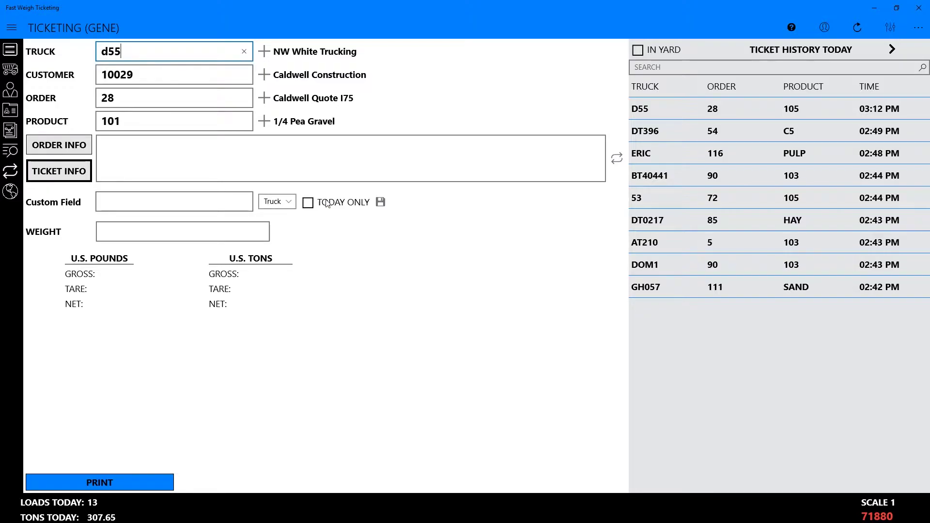
pyautogui.click(380, 202)
pyautogui.click(248, 230)
# Print the D55 product 101 ticket, then load DT396's and D55's tickets from Ticket History Today
pyautogui.press('Return')
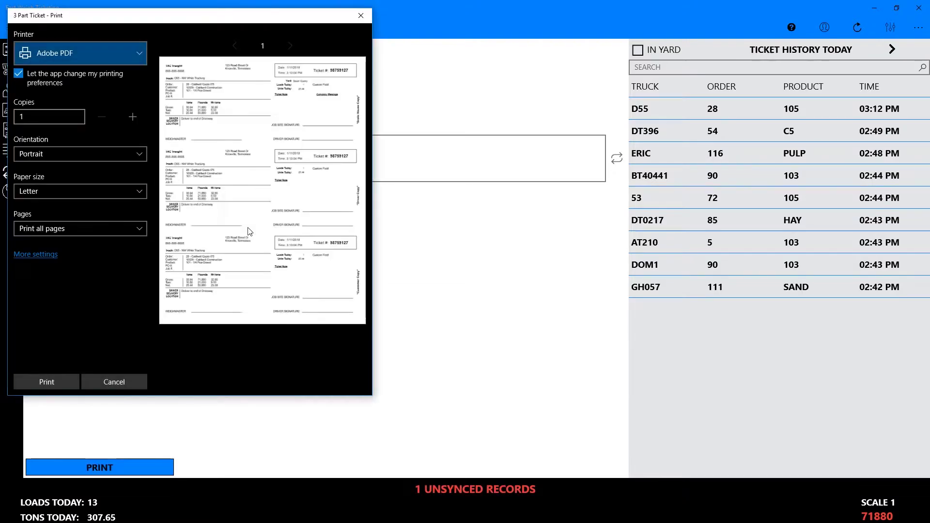
pyautogui.click(54, 382)
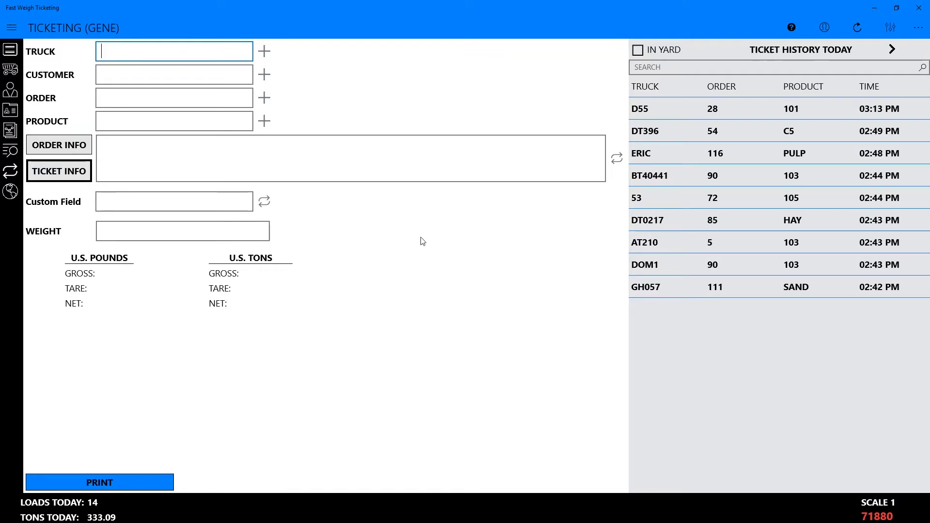
pyautogui.click(649, 135)
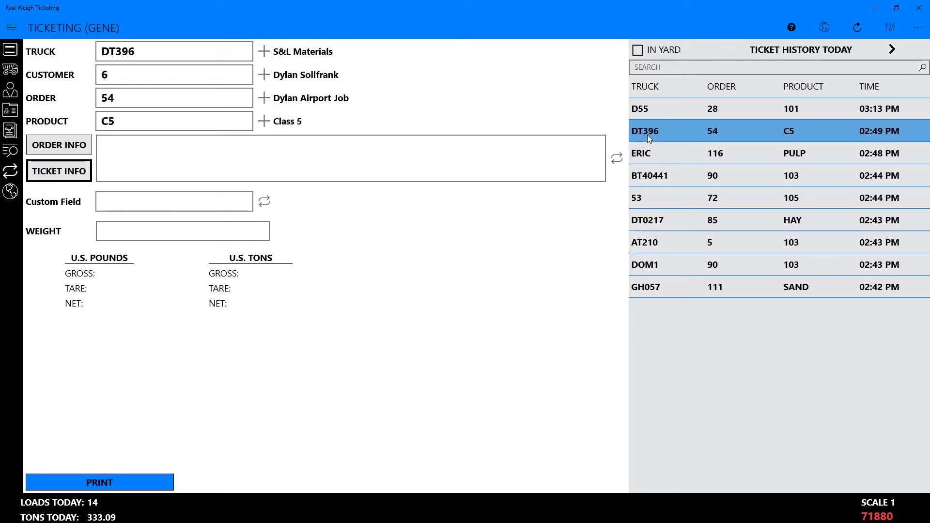
pyautogui.click(645, 110)
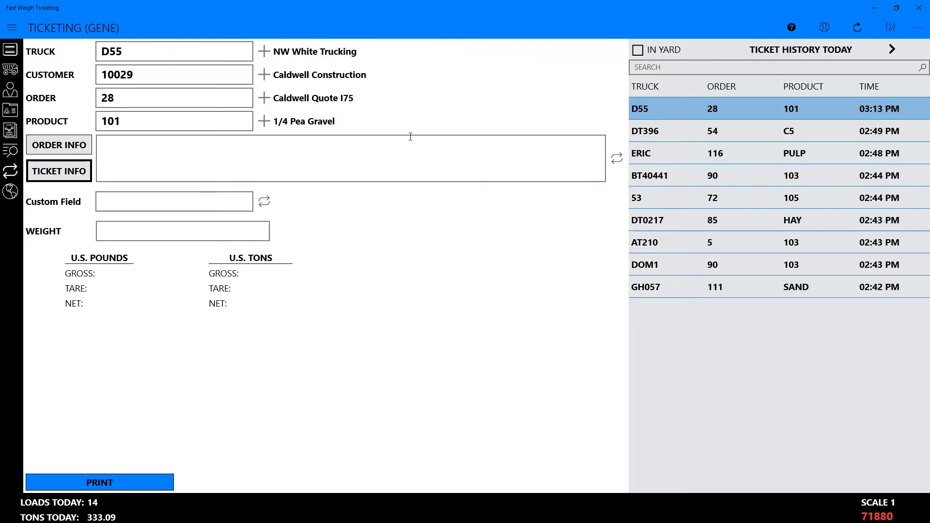